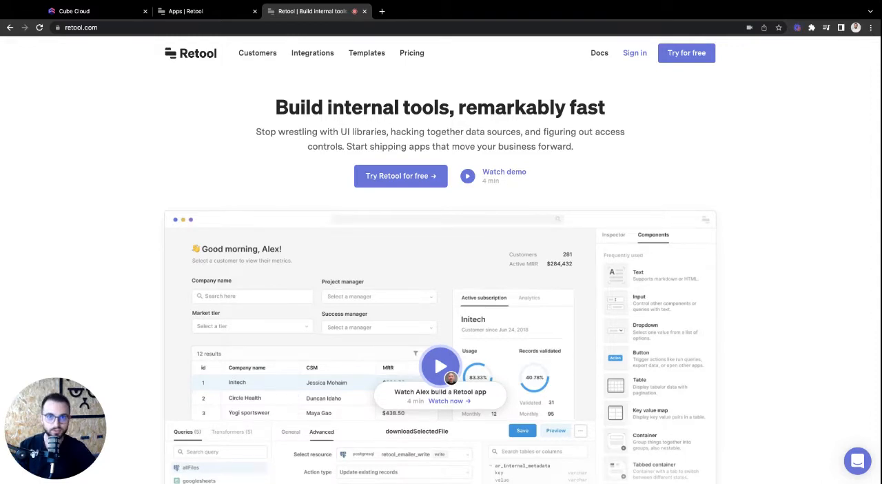
Switch to Cube Cloud and run the monthly Orders Count query in the Playground as a chart
left_click(116, 14)
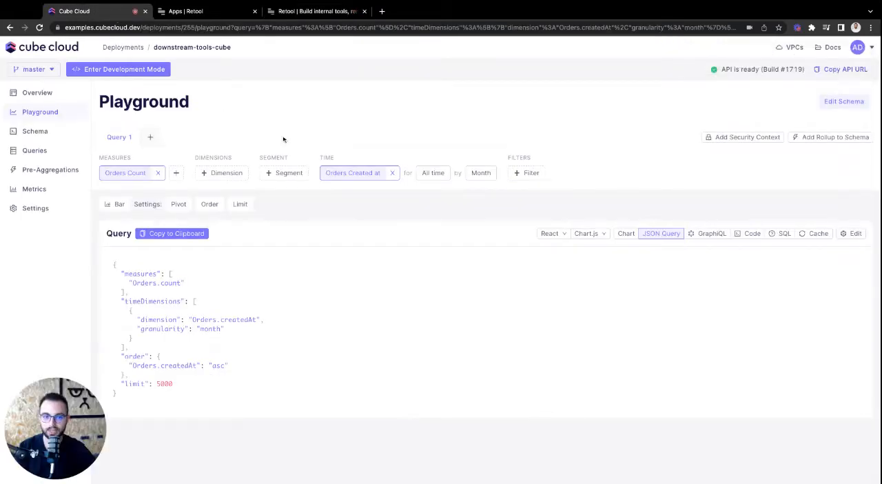
left_click(626, 233)
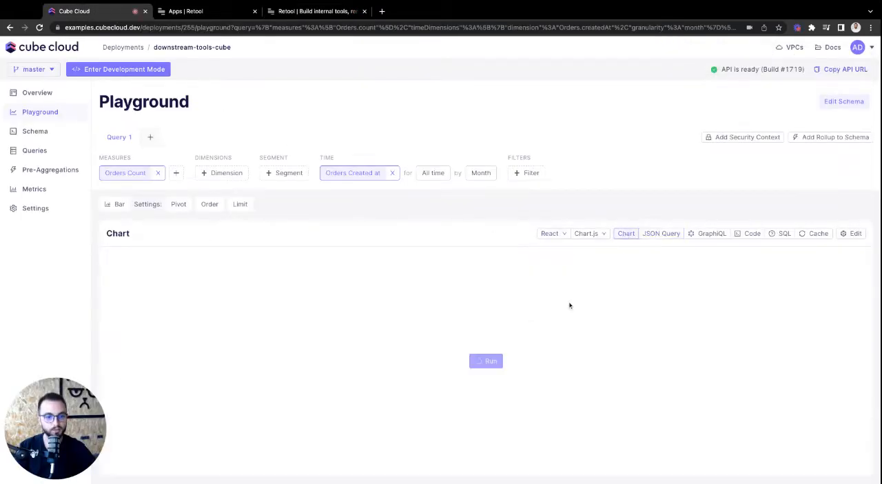
left_click(490, 363)
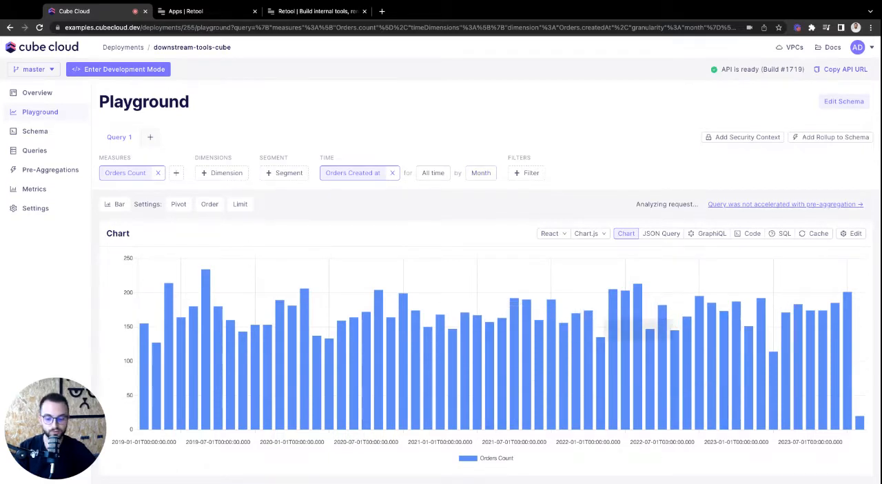
Switch to Retool and create a blank app named cube-demo in the DevRel folder
left_click(214, 11)
left_click(657, 74)
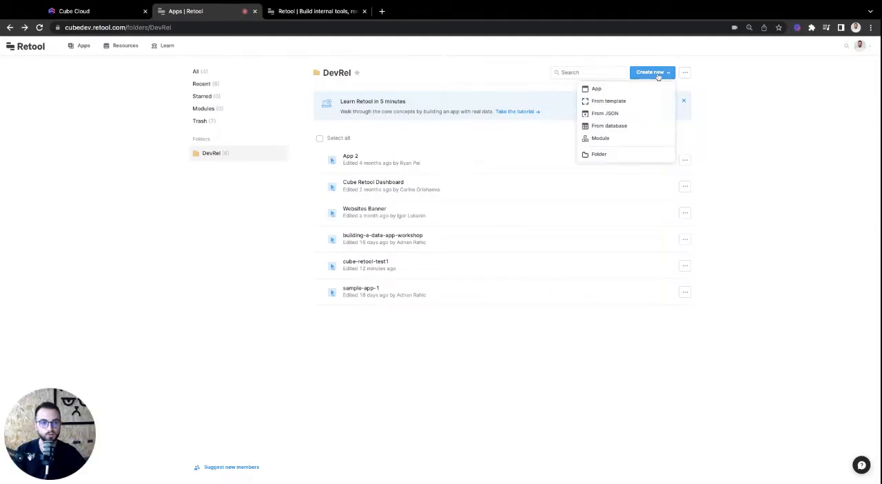
left_click(614, 91)
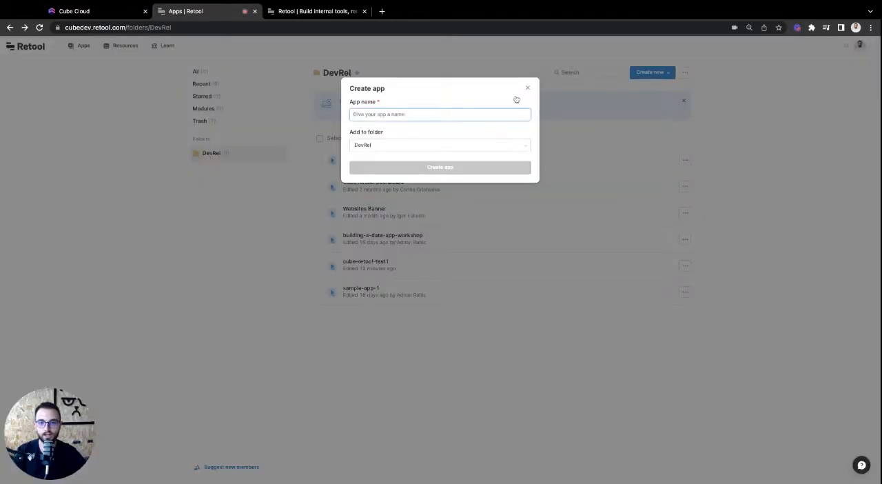
type("cube-demo")
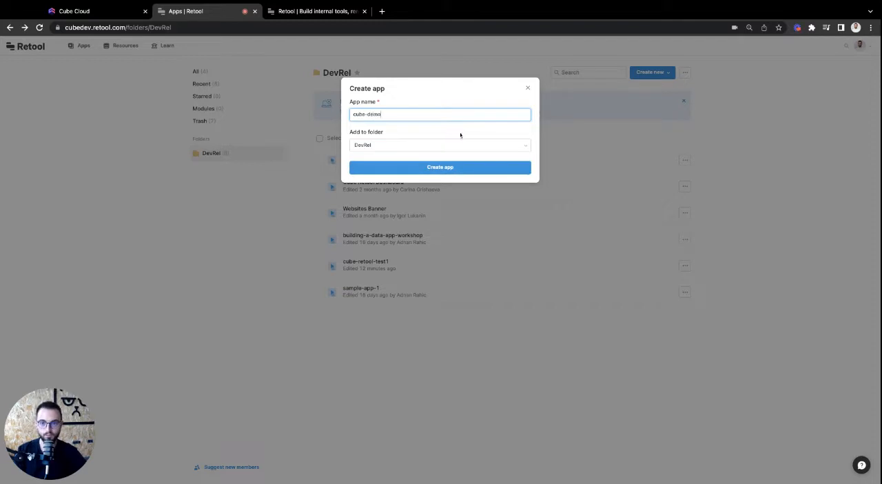
left_click(435, 169)
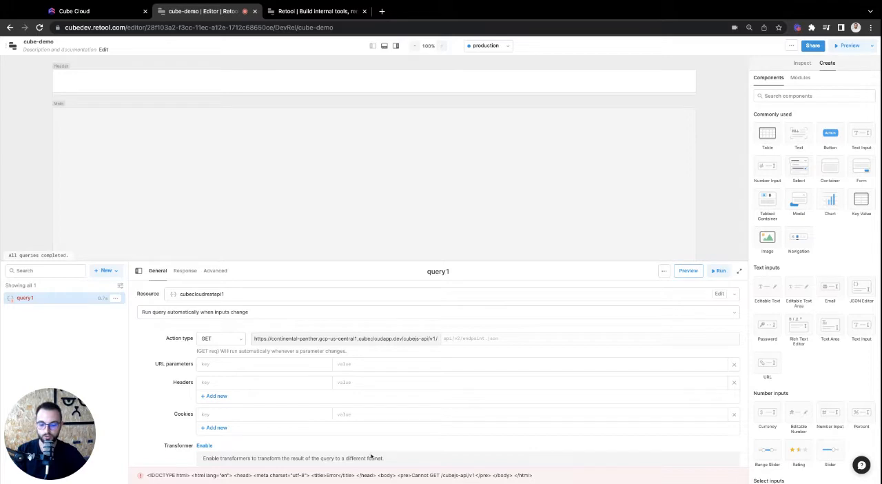
Start a new REST API resource for query1 and name it restapidemo
left_click(282, 295)
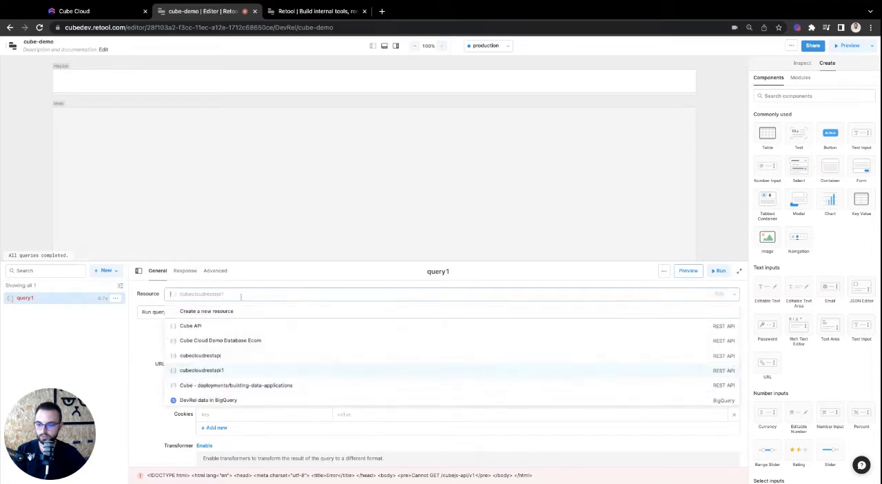
left_click(191, 313)
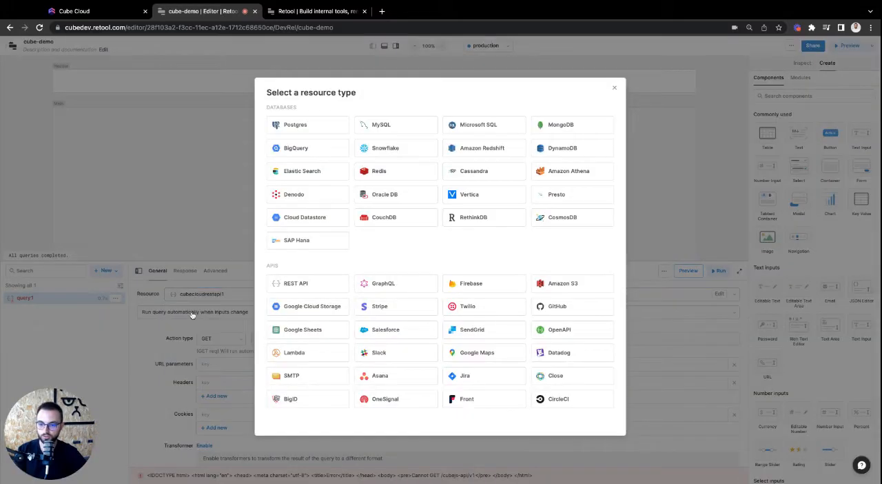
left_click(324, 284)
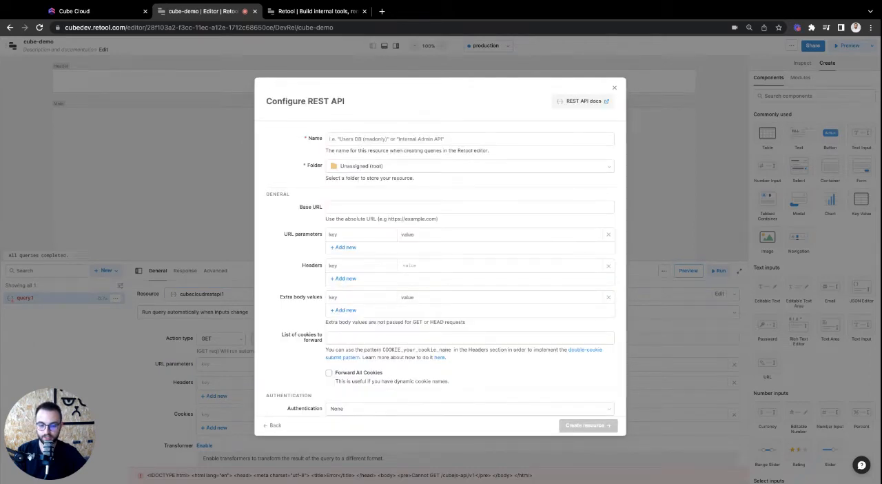
left_click(350, 207)
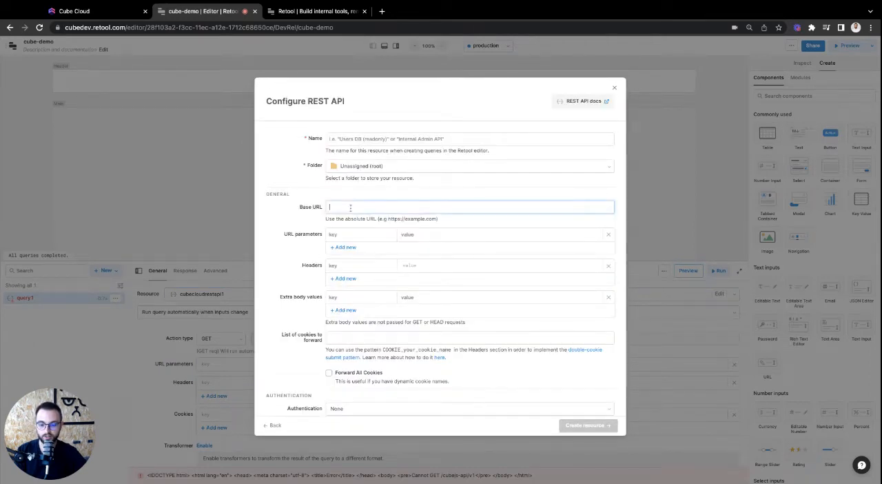
left_click(373, 138)
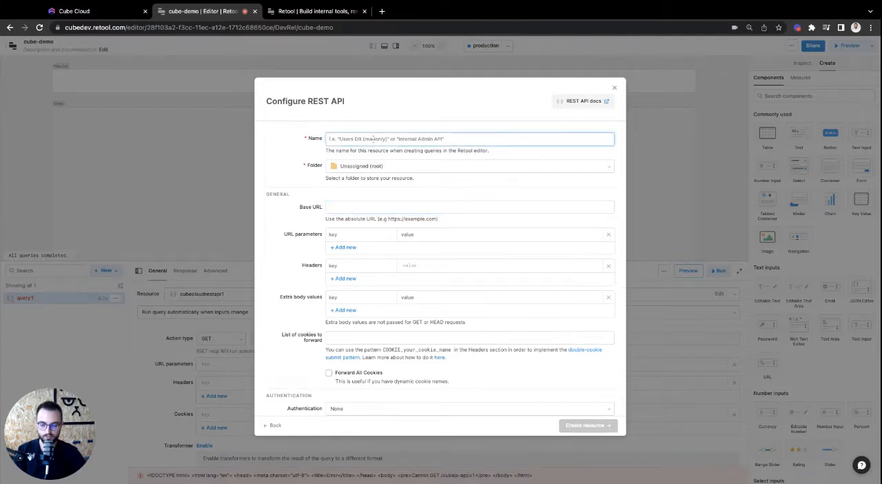
type("restapidemo")
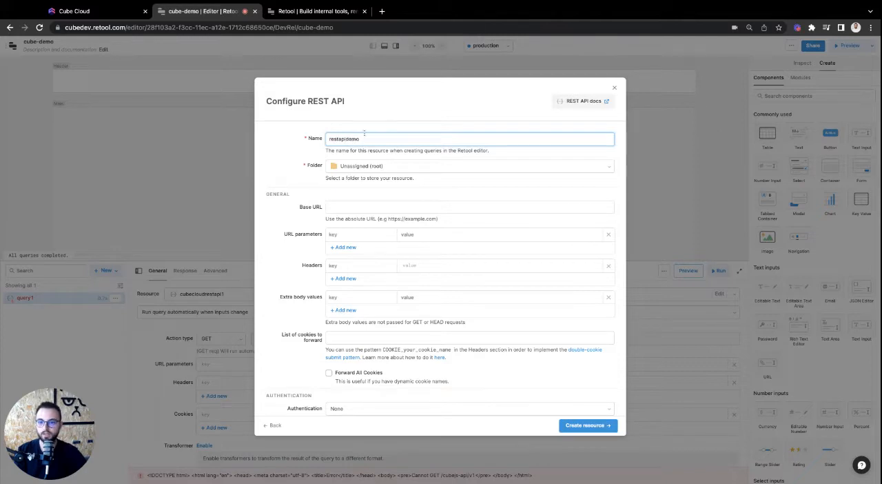
Copy the deployment's REST API URL from the Cube Cloud overview and paste it as the Retool resource's base URL
left_click(114, 12)
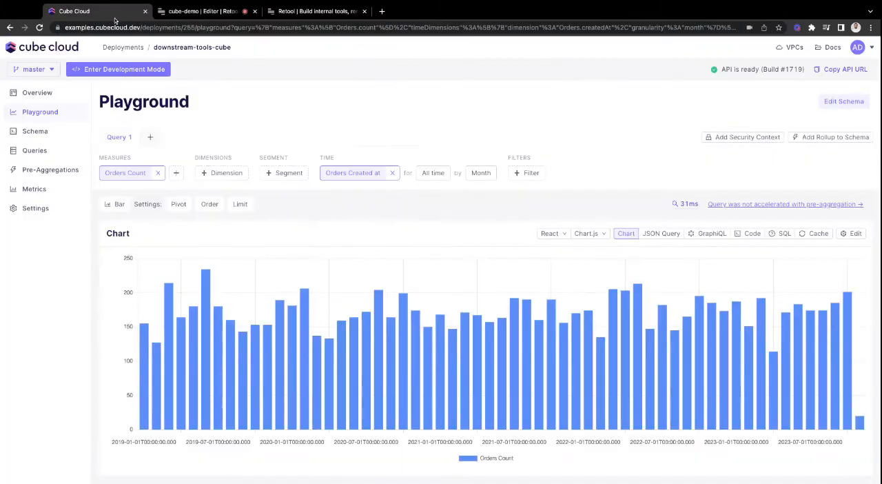
left_click(53, 92)
left_click(471, 156)
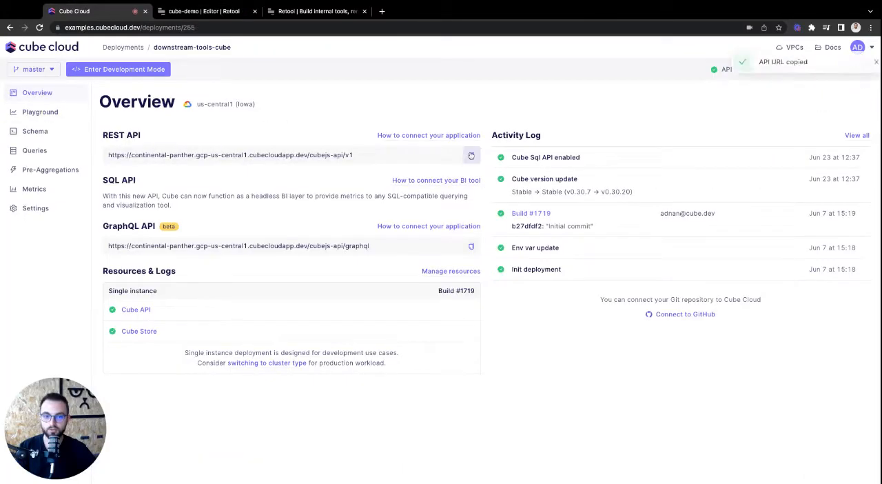
left_click(181, 12)
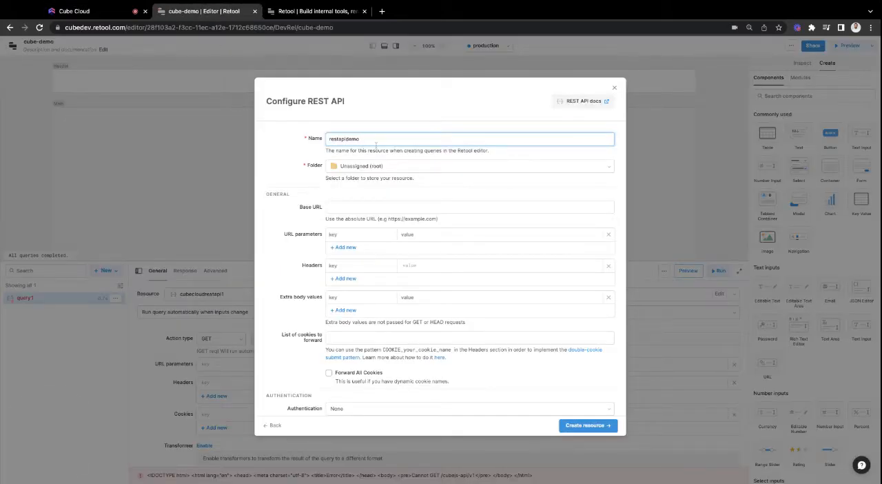
left_click(367, 207)
key("ctrl+v")
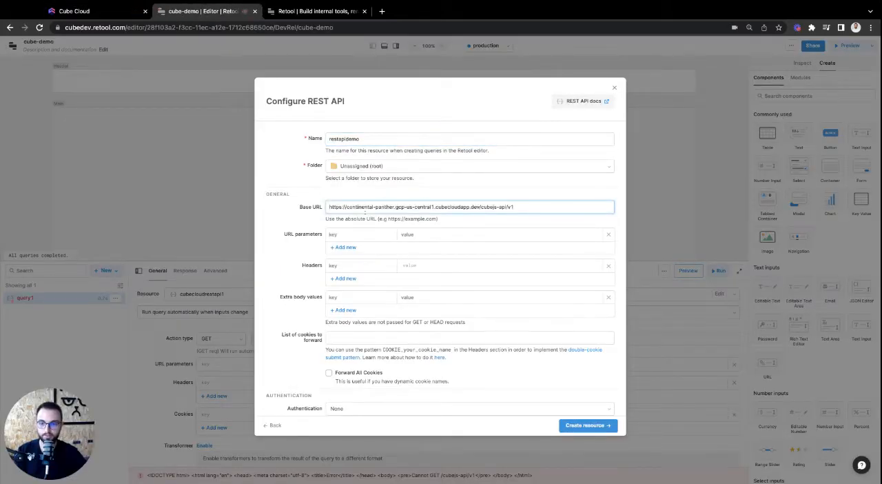
Copy the authorization token from the REST API connection instructions in Cube Cloud
left_click(358, 265)
left_click(97, 11)
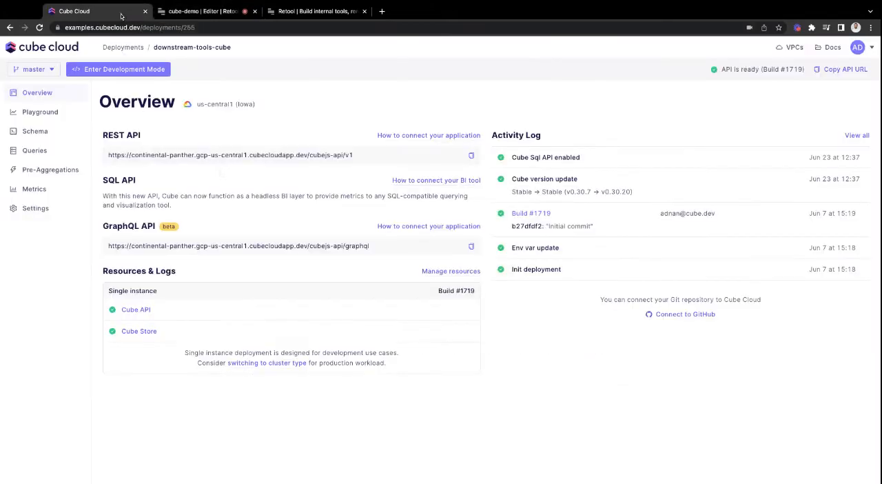
left_click(457, 135)
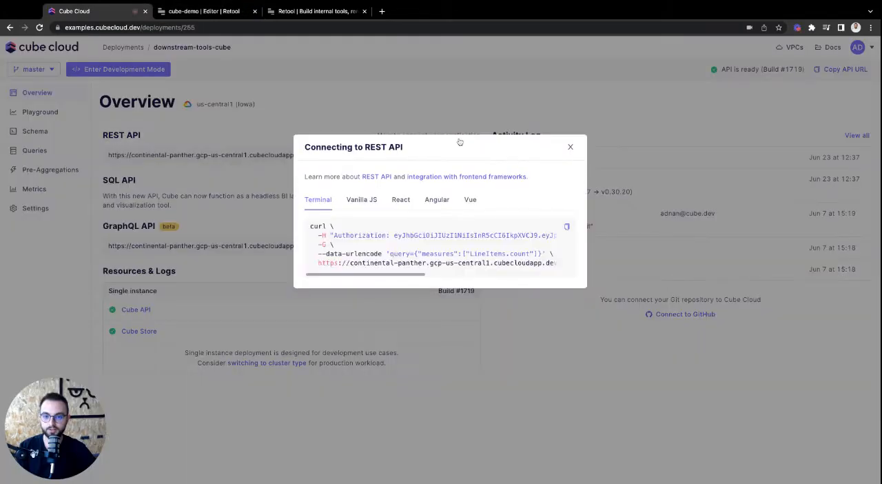
double_click(406, 235)
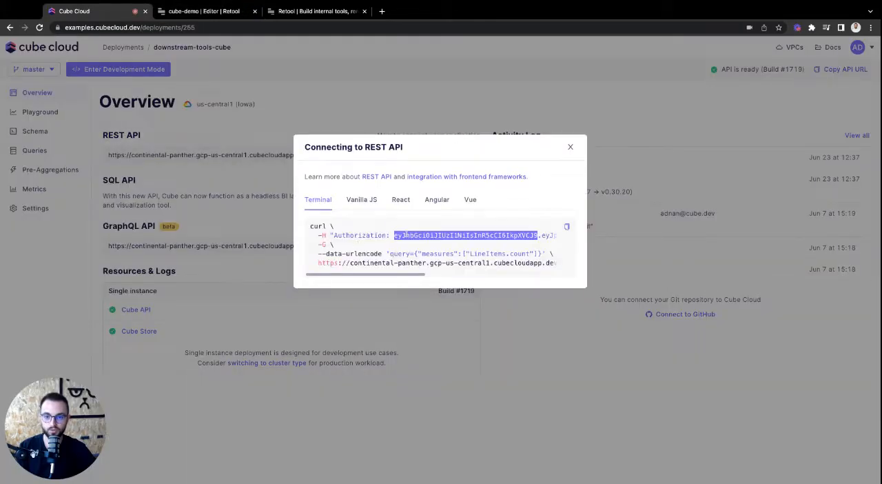
scroll(406, 235, "right", 10)
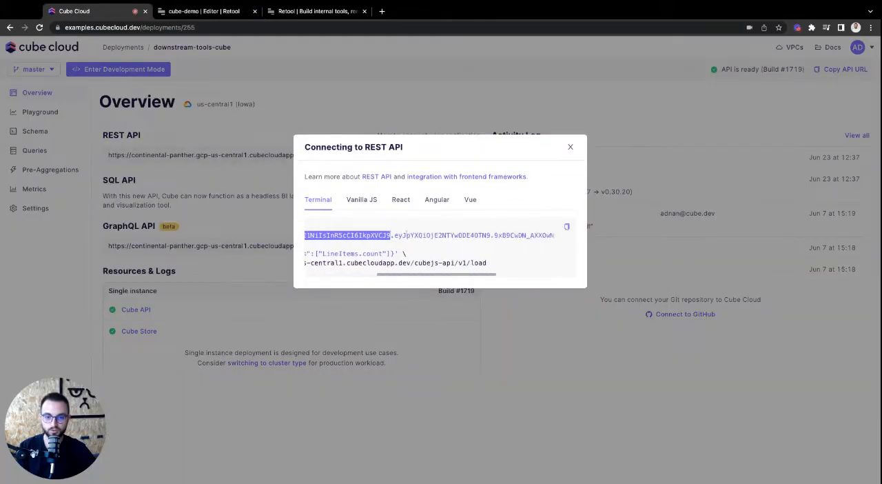
left_click(542, 235, "shift")
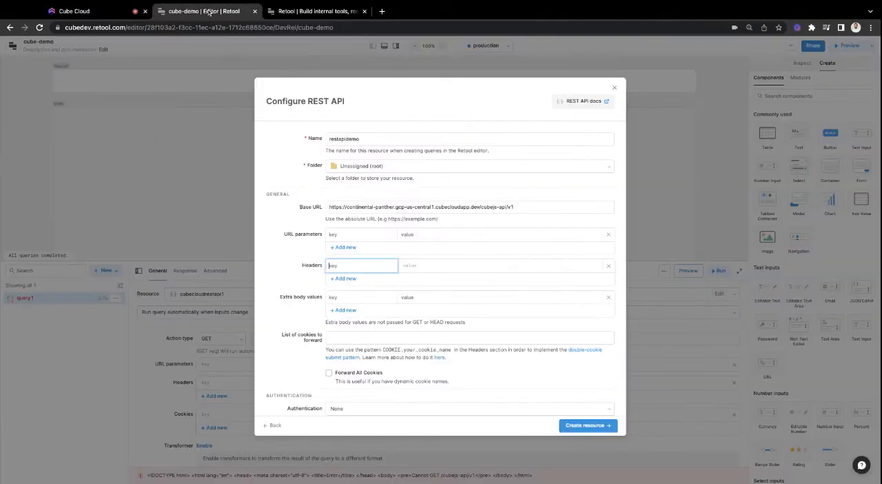
Back in Retool, add an Authorization header containing the copied API token and create the restapidemo resource
type("uthoriz")
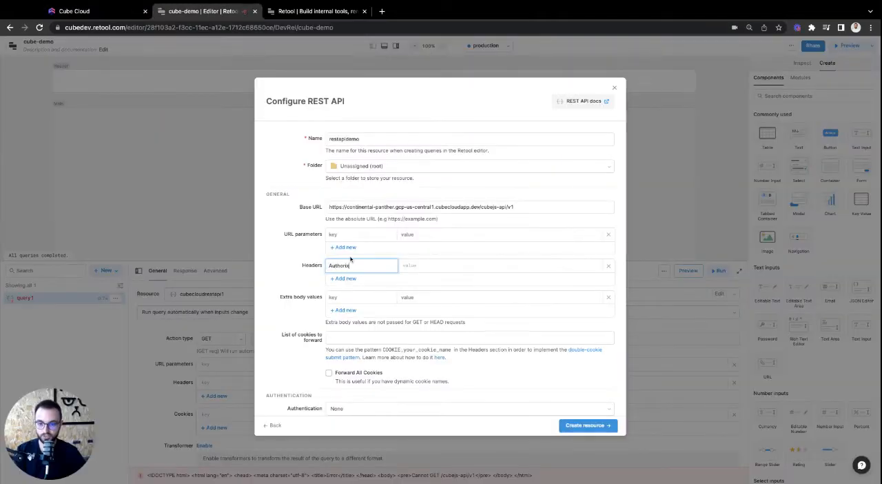
type("ation")
key("Tab")
key("ctrl+v")
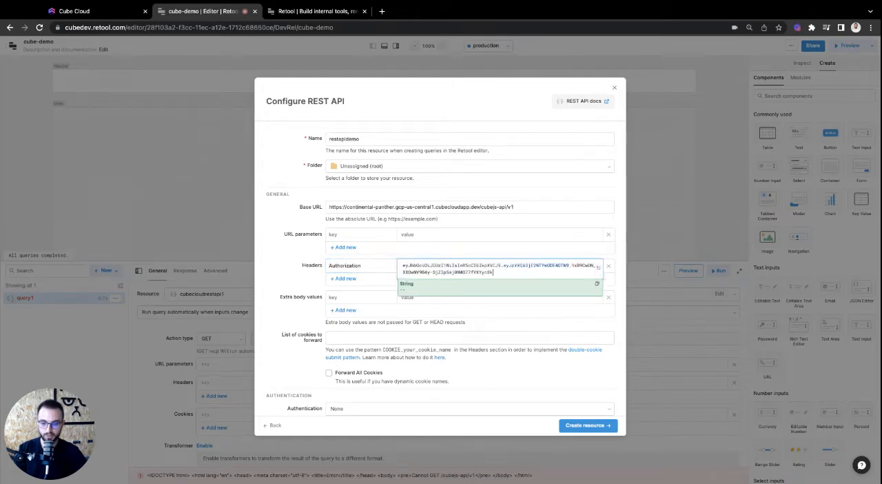
left_click(272, 364)
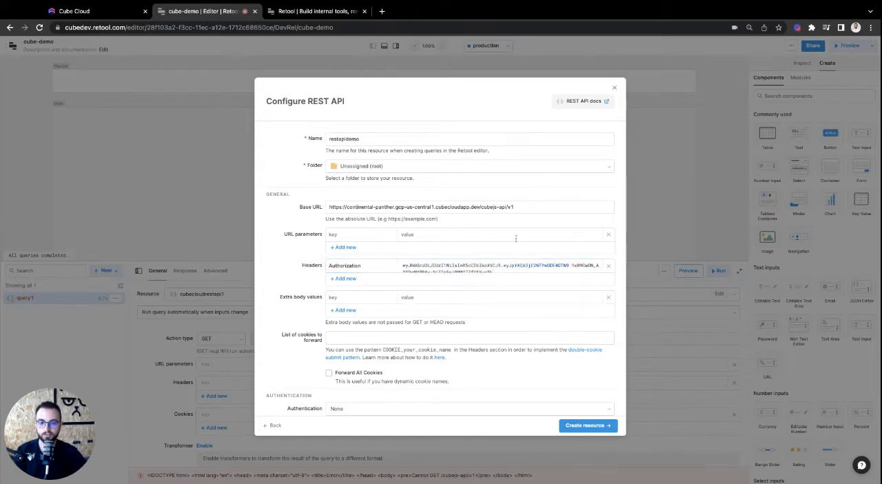
scroll(390, 297, "down", 1)
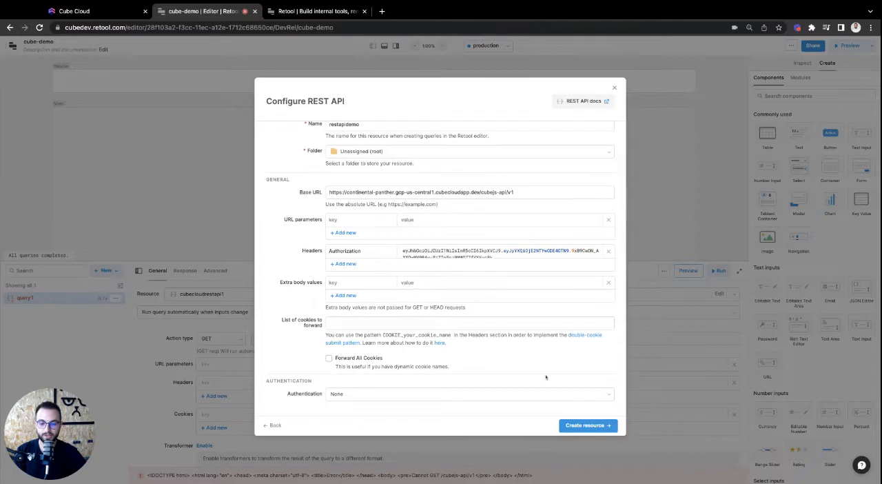
left_click(587, 425)
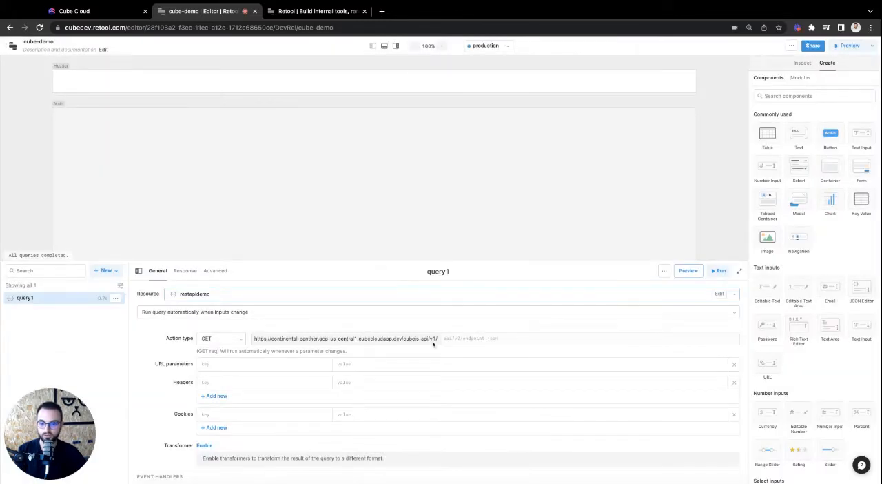
Configure query1 as a POST request to the load endpoint that runs automatically when inputs change
left_click(208, 313)
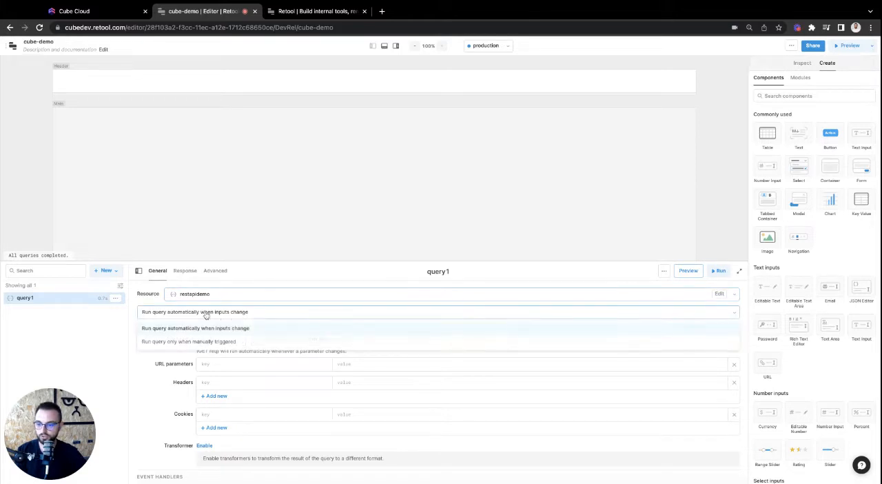
left_click(187, 329)
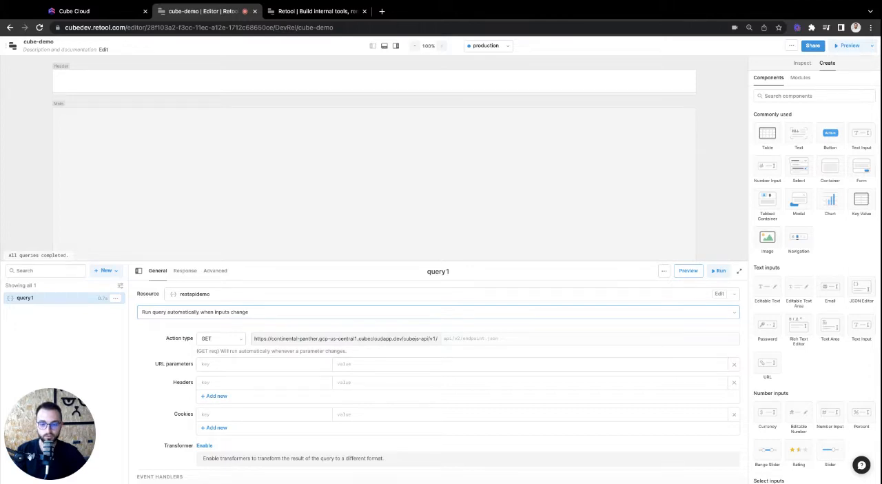
left_click(500, 339)
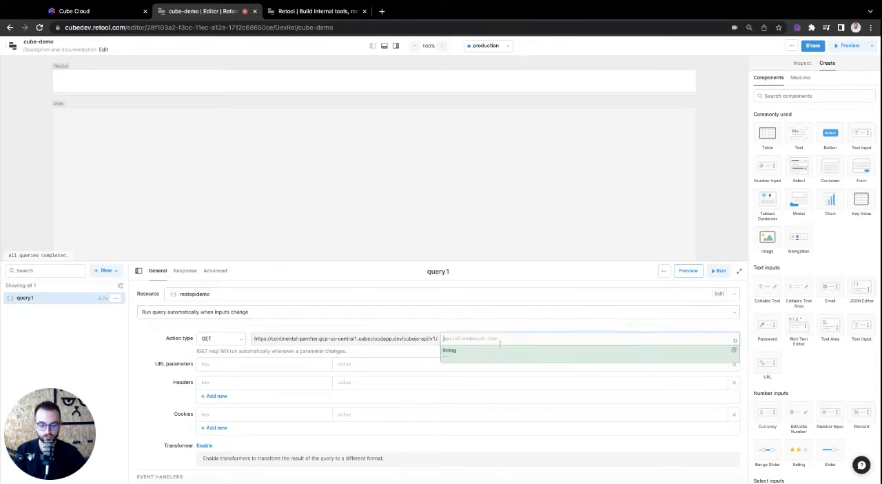
type("load")
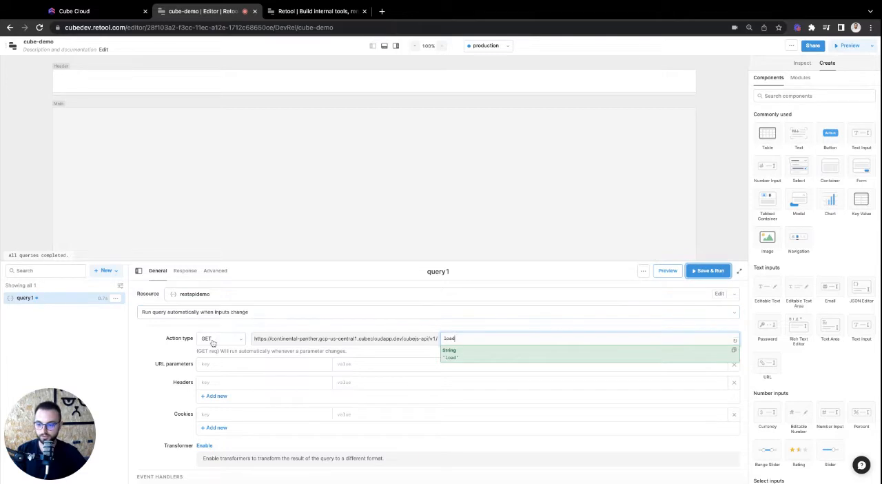
left_click(213, 339)
left_click(208, 356)
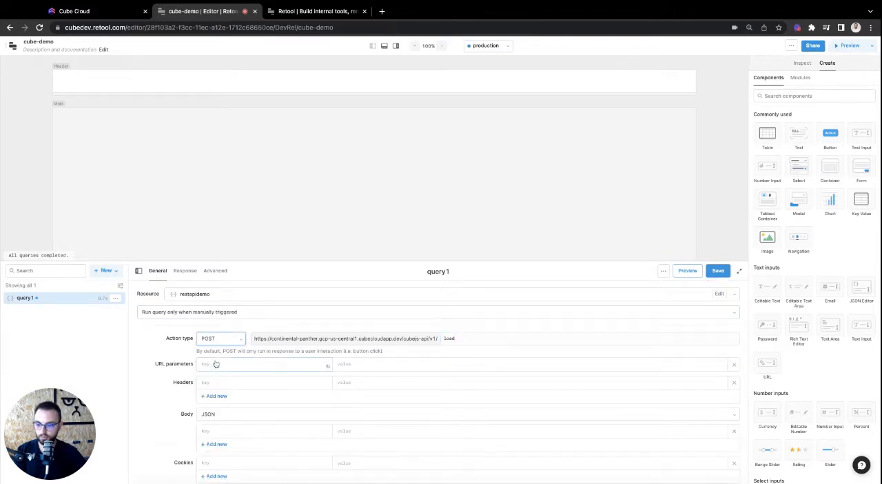
left_click(197, 315)
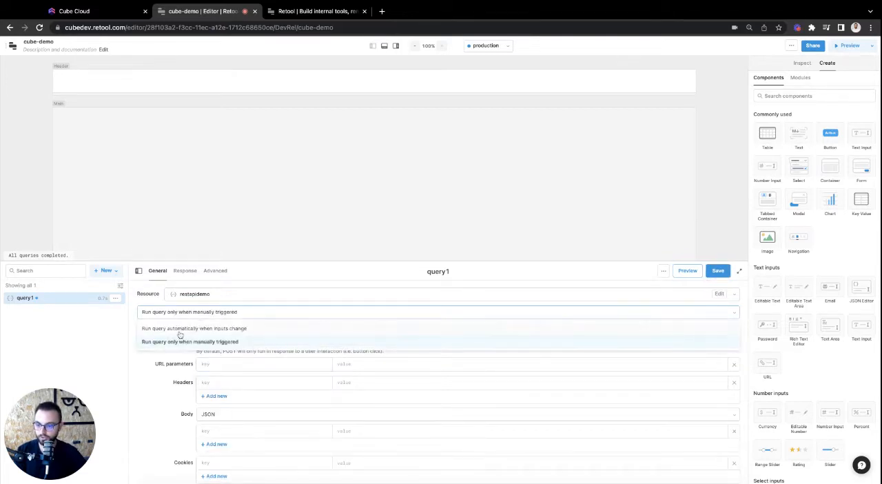
left_click(182, 330)
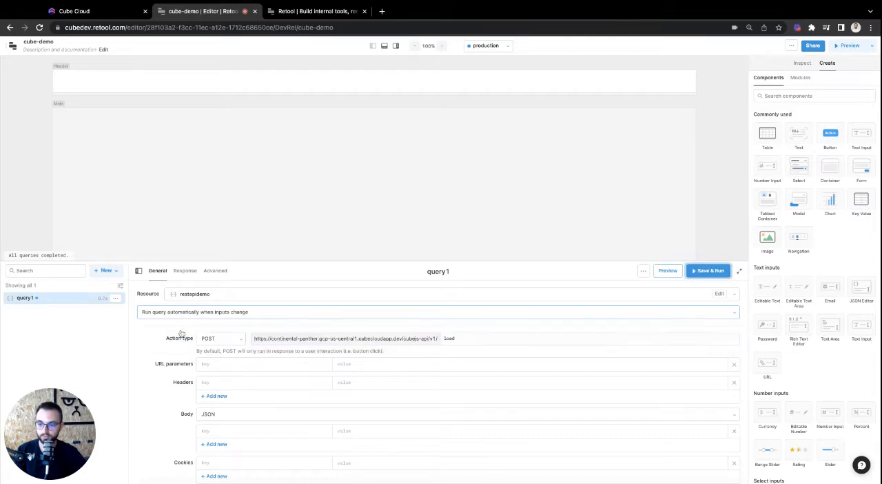
scroll(151, 389, "down", 1)
scroll(151, 390, "down", 1)
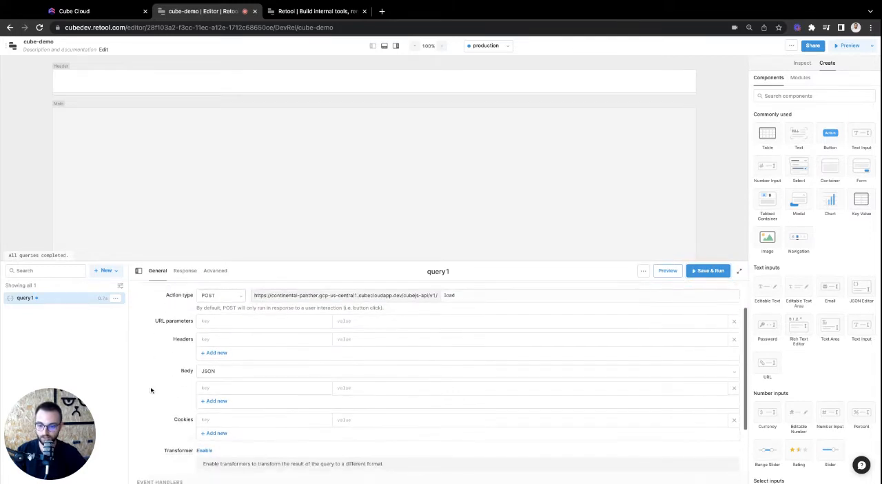
Switch to Cube Cloud and copy the JSON query for Orders Count by Orders Created at per month from the Playground
left_click(235, 389)
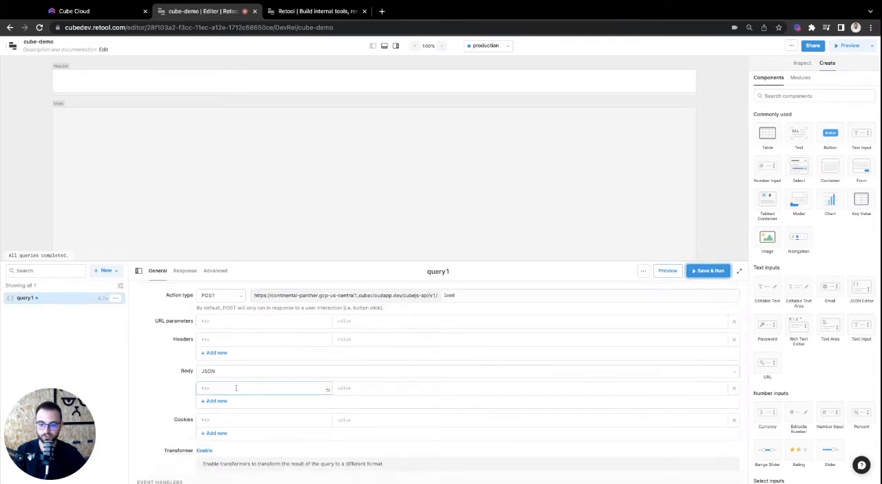
left_click(119, 19)
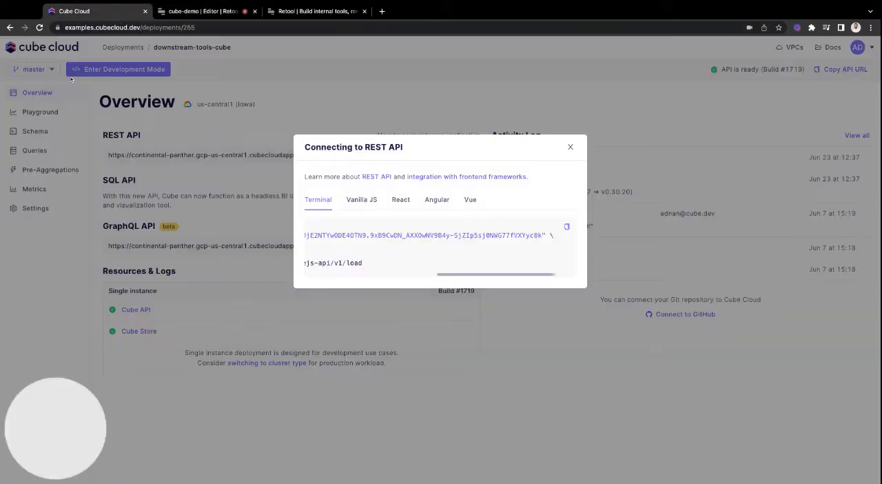
left_click(45, 117)
left_click(42, 119)
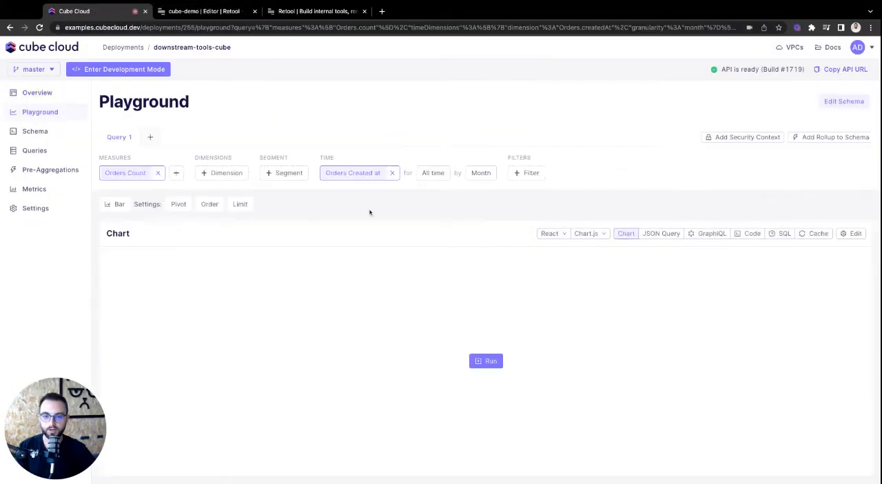
left_click(665, 236)
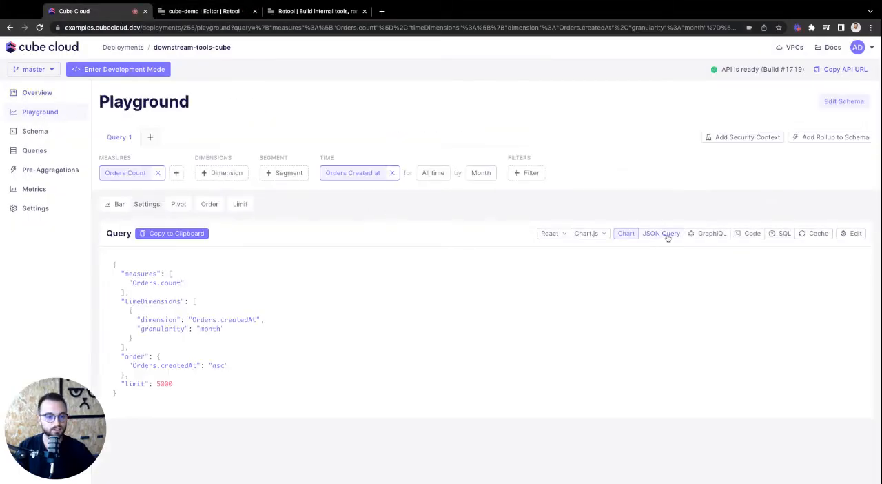
left_click(189, 233)
Back in Retool, add a JSON body entry with key query and the copied JSON as its value, and save and run query1
left_click(217, 10)
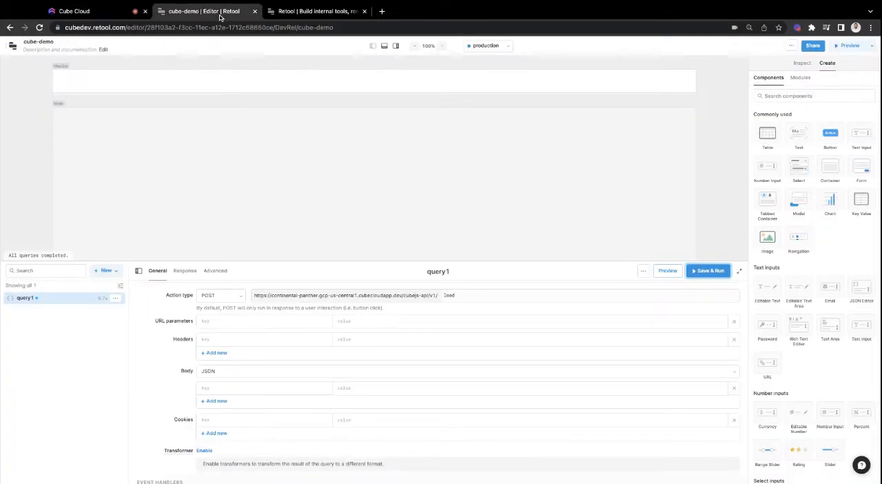
left_click(277, 388)
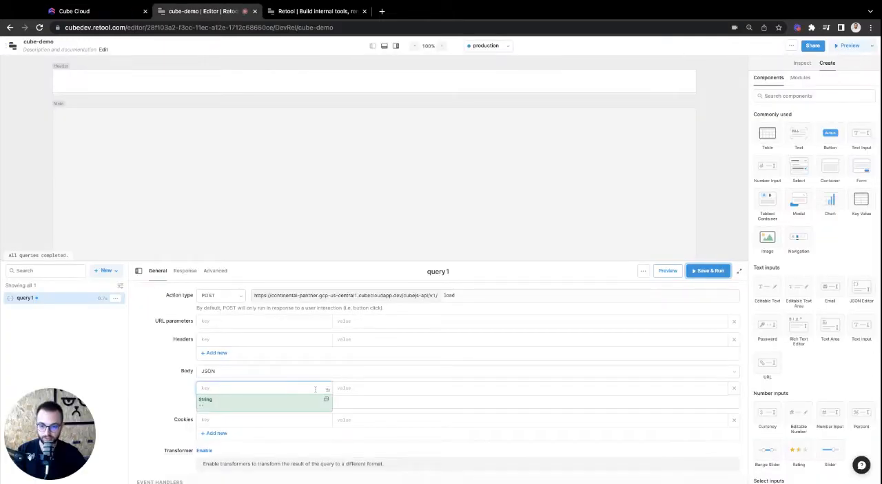
type("query")
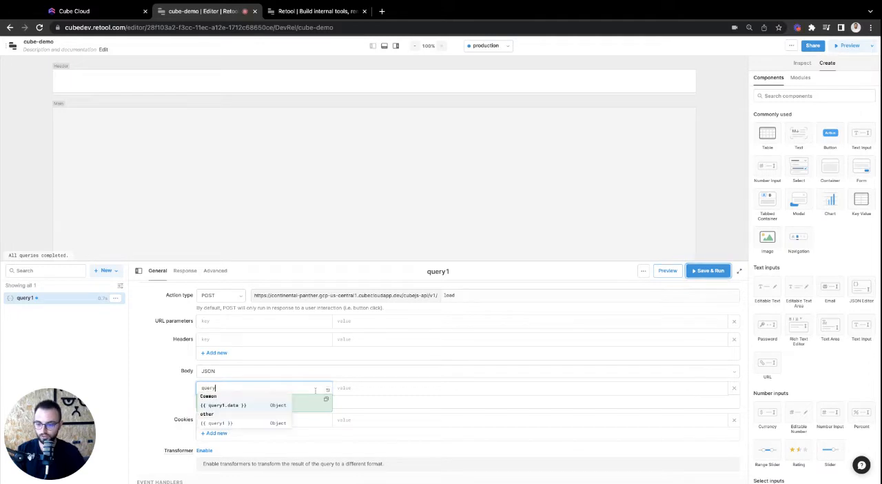
left_click(364, 386)
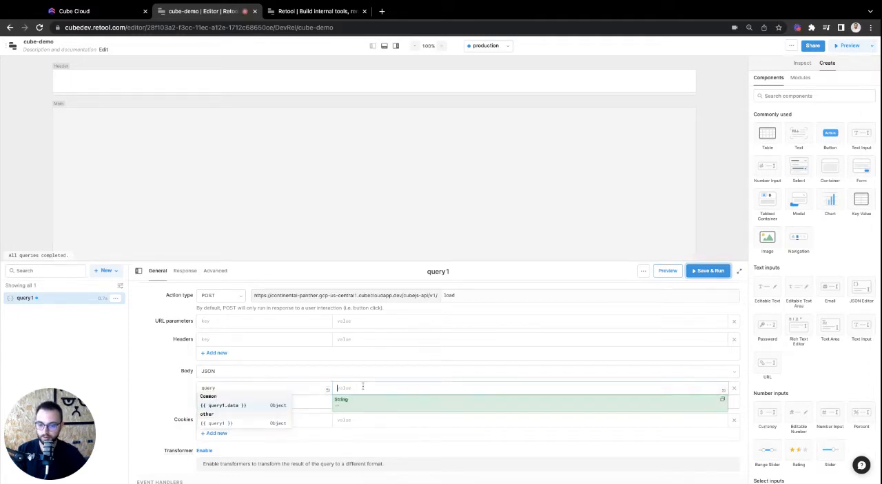
key("super+v")
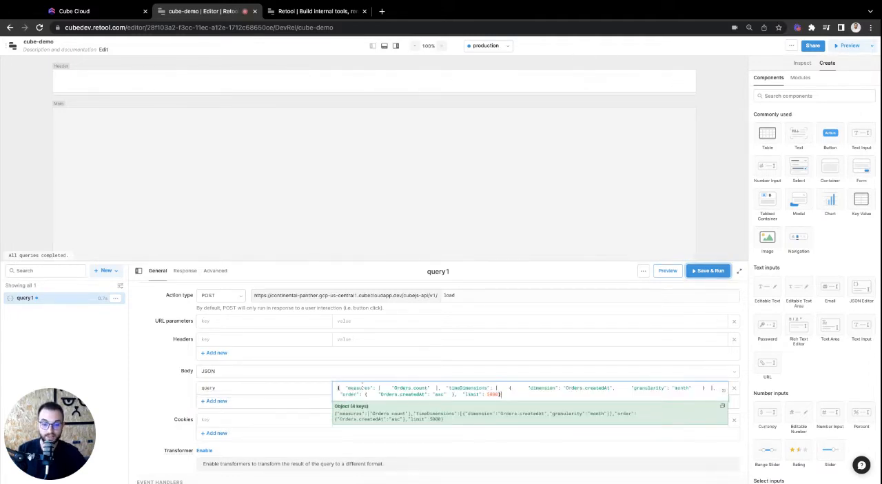
scroll(274, 395, "down", 1)
left_click(147, 371)
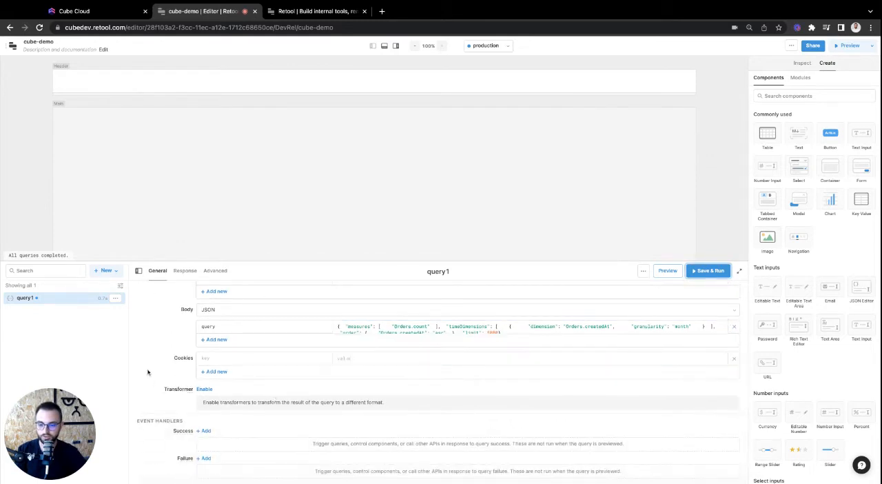
left_click(706, 270)
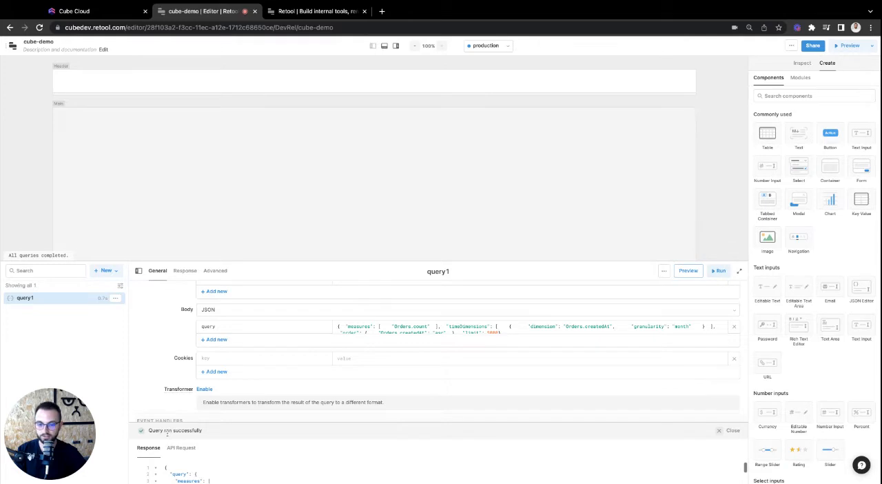
Rename query1 to OrdersByMonth
left_click(503, 273)
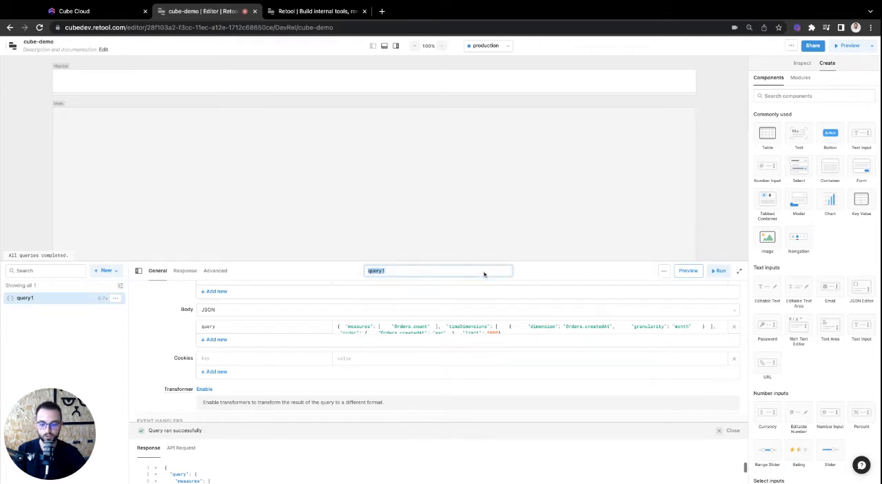
type("OrdersByMonth")
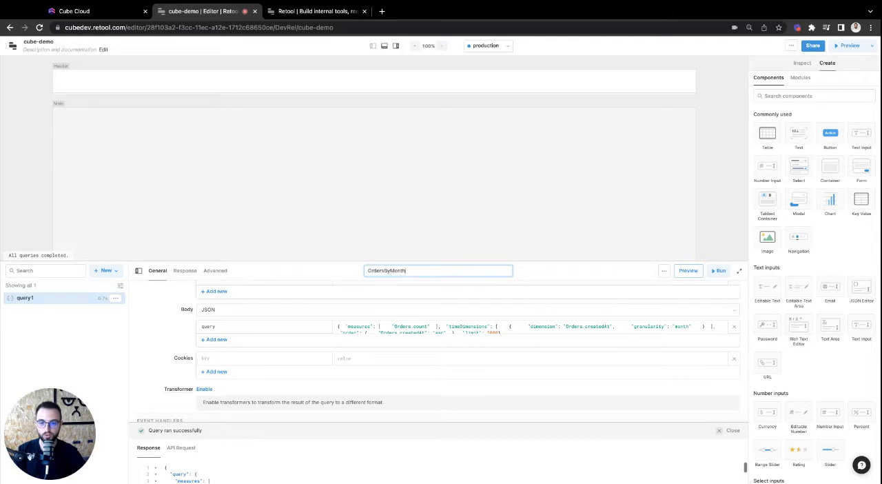
key("Return")
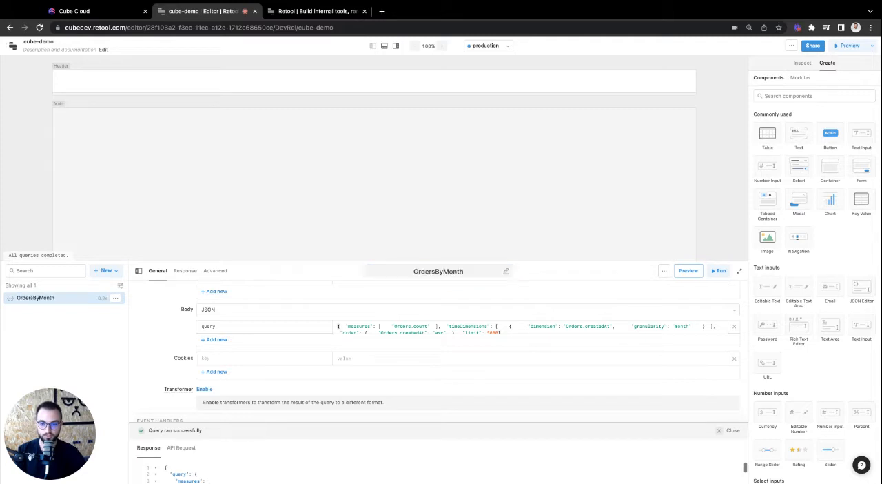
Hide the query editor and place a table with a chart beside it in the app's main area
scroll(512, 310, "up", 3)
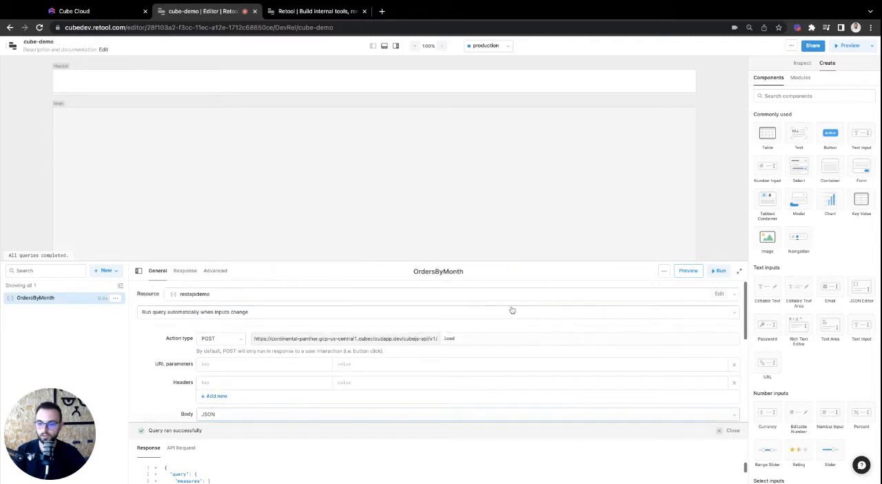
left_click(385, 45)
left_click_drag(771, 140, 268, 178)
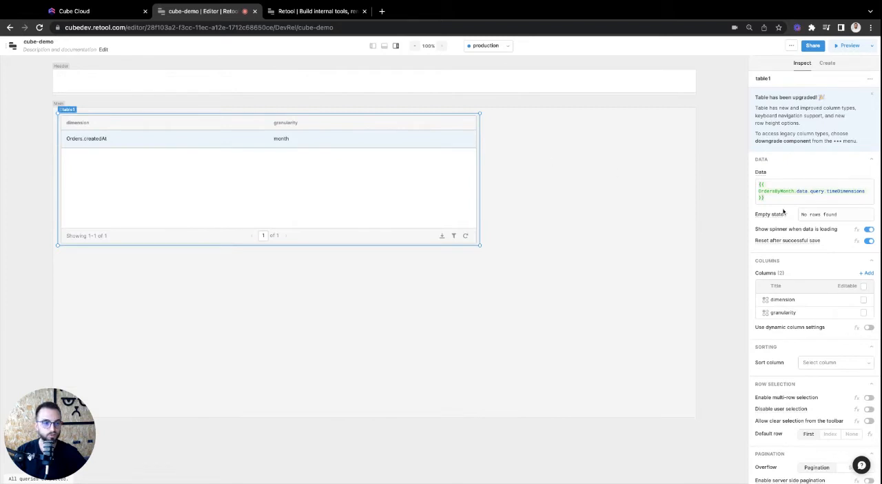
left_click(641, 166)
left_click(834, 200)
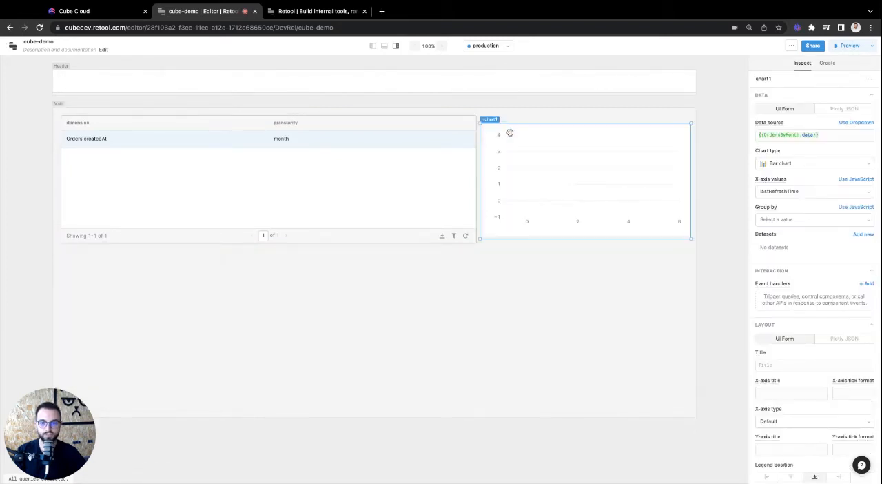
Set the table's data to {{ OrdersByMonth.data.data }}
left_click(417, 126)
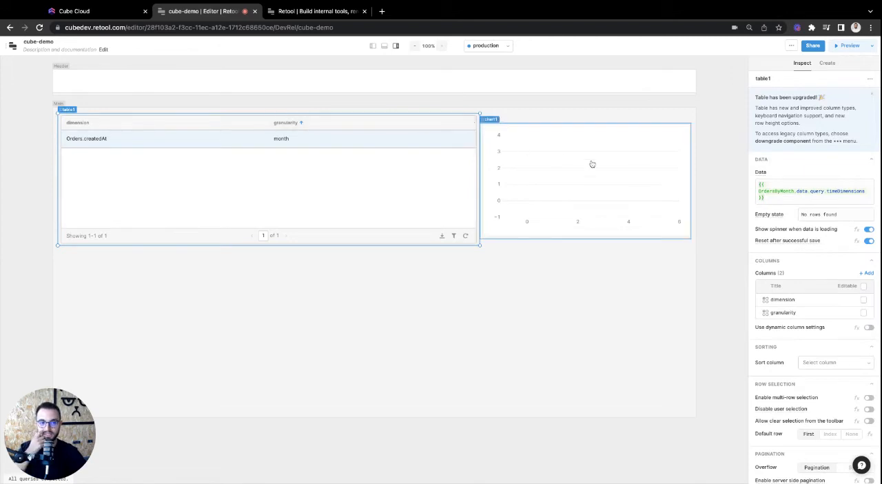
left_click(816, 189)
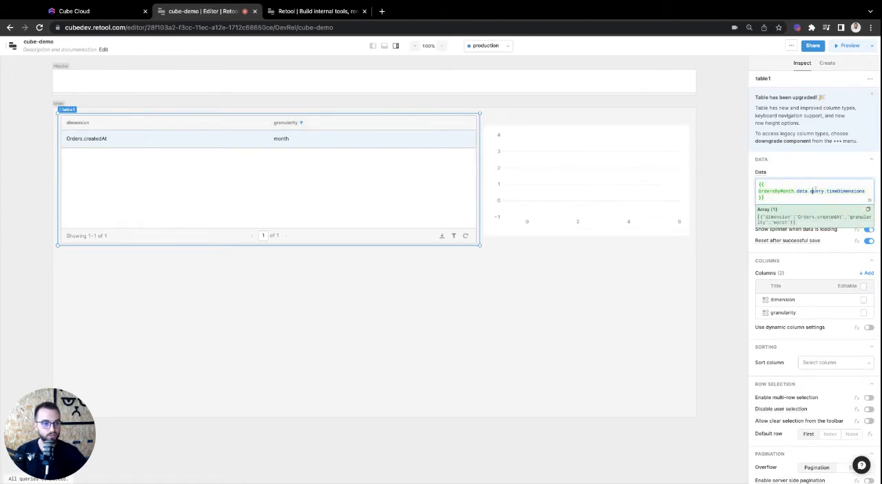
double_click(816, 190)
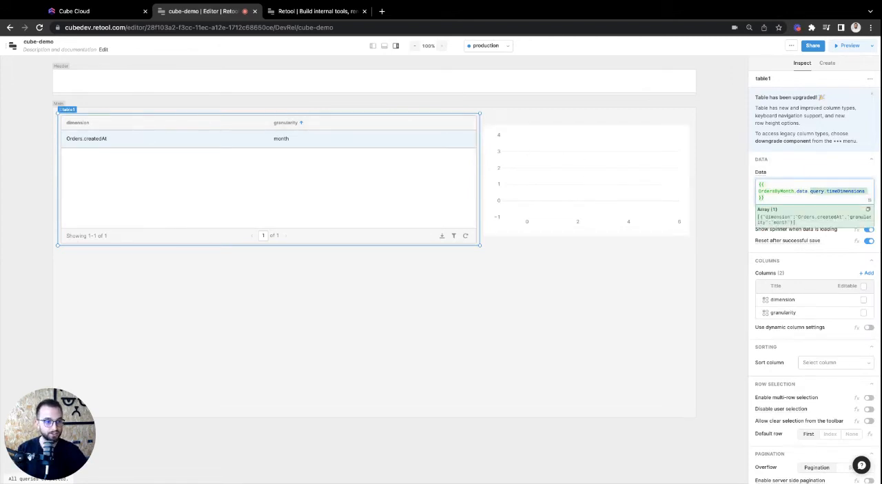
type("data")
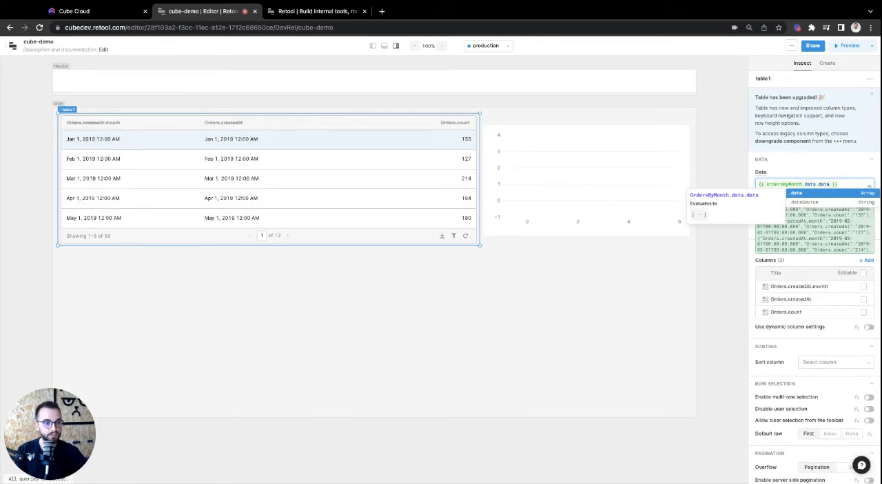
Set the chart's data source to {{OrdersByMonth.data.data}}
left_click(590, 168)
left_click(826, 134)
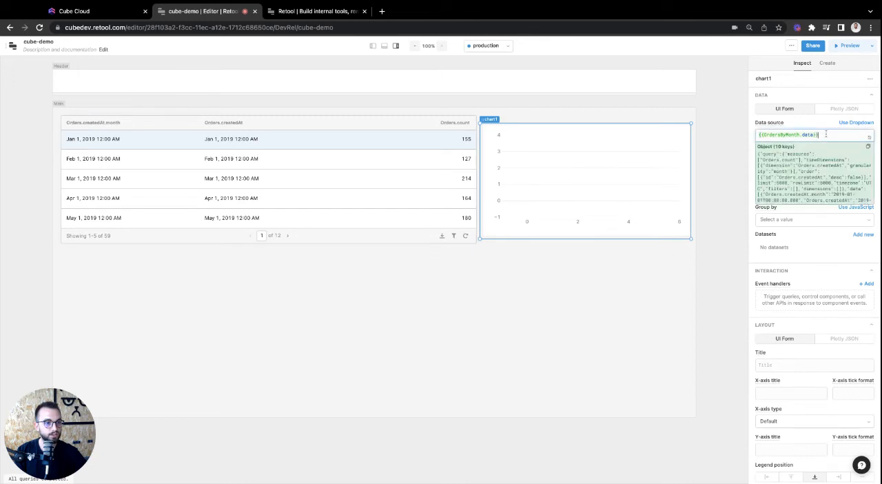
type(".data")
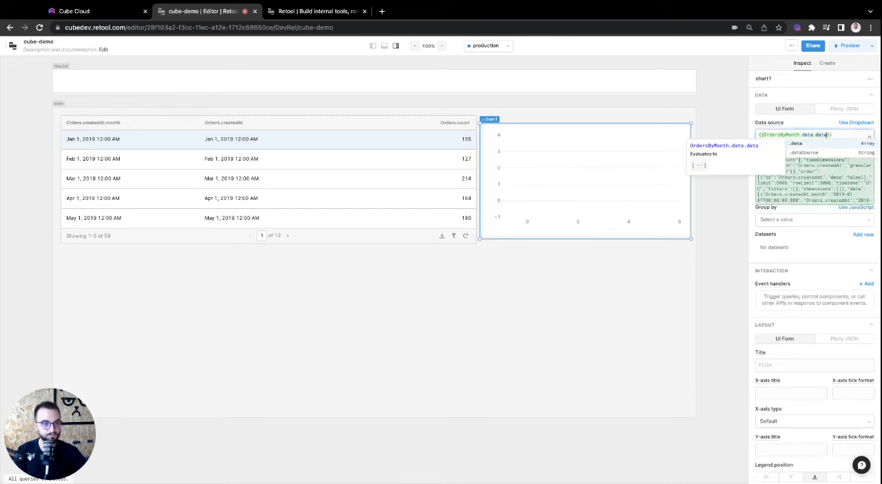
left_click(714, 112)
left_click(652, 171)
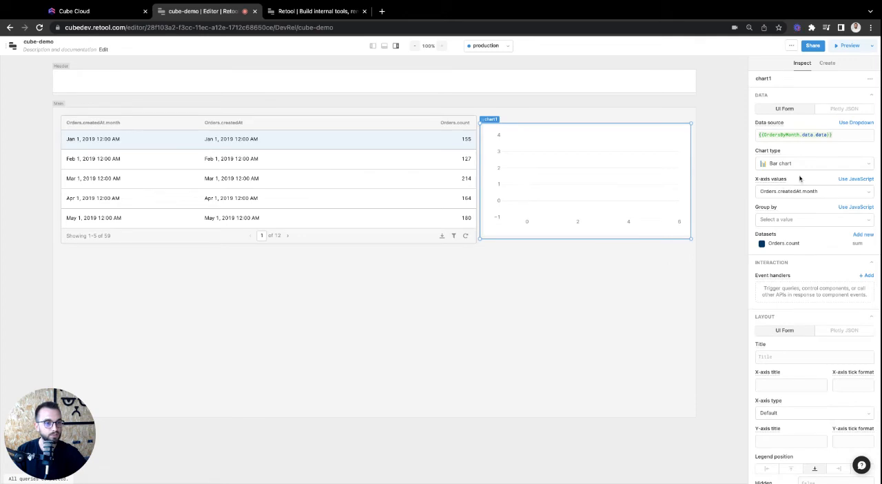
Change the chart to a line chart with Orders.createdAt as its X-axis values
left_click(797, 165)
left_click(782, 192)
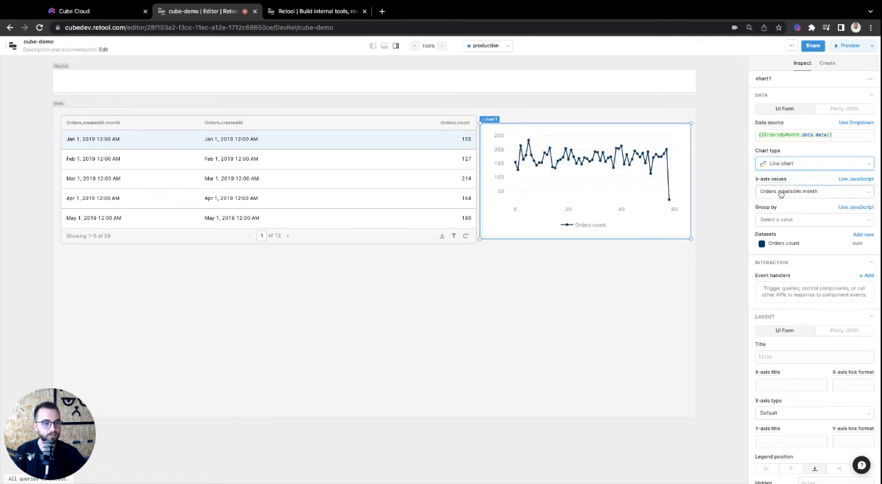
left_click(789, 192)
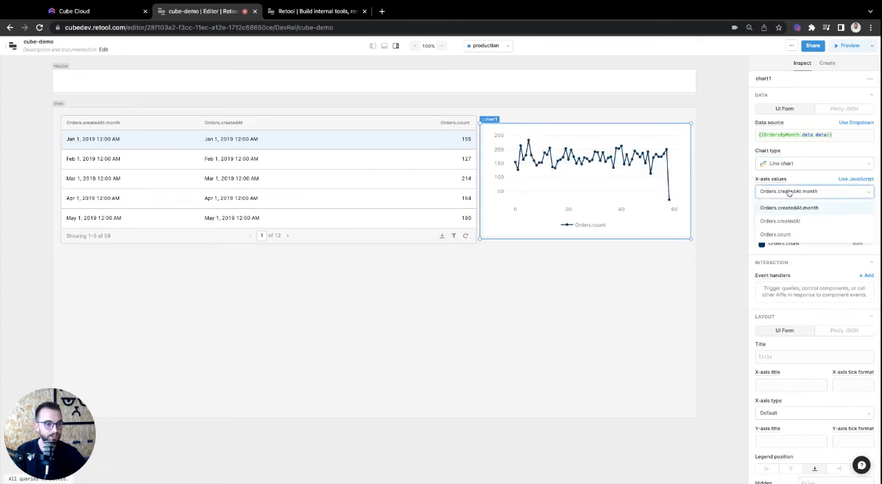
left_click(791, 221)
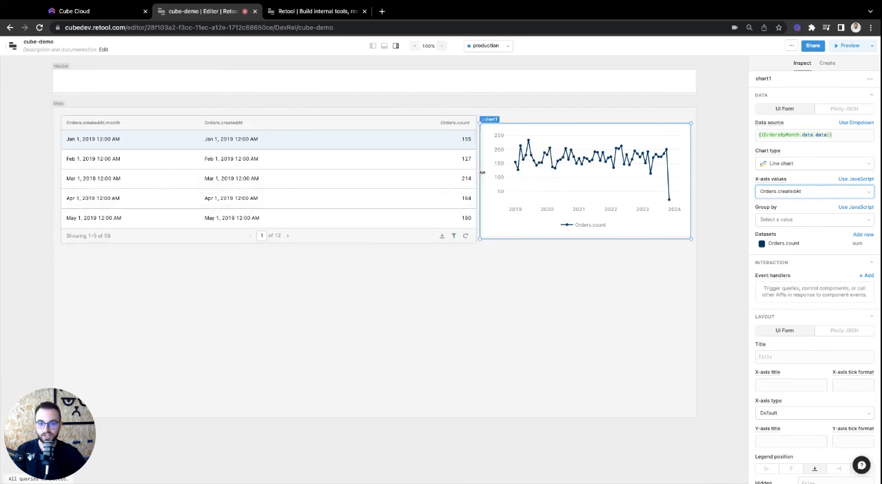
Widen the chart to the table's width and centre both components in the main area, stacked vertically
left_click_drag(479, 173, 269, 168)
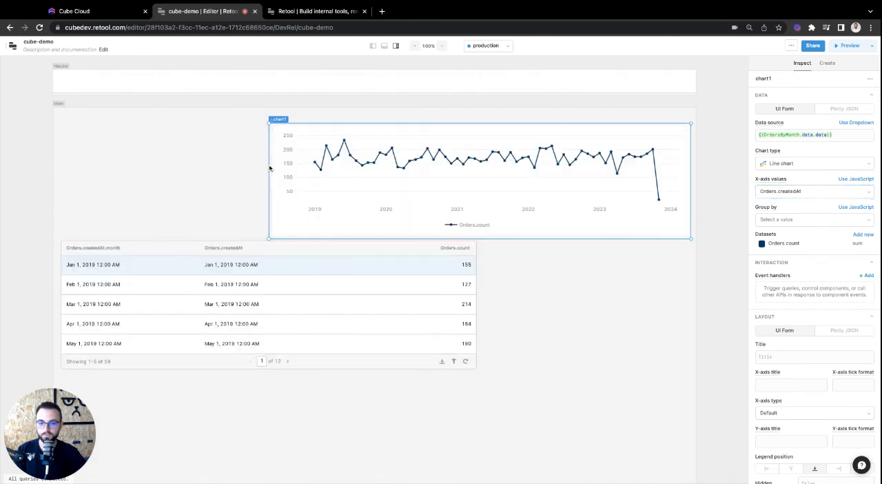
left_click_drag(383, 195, 339, 187)
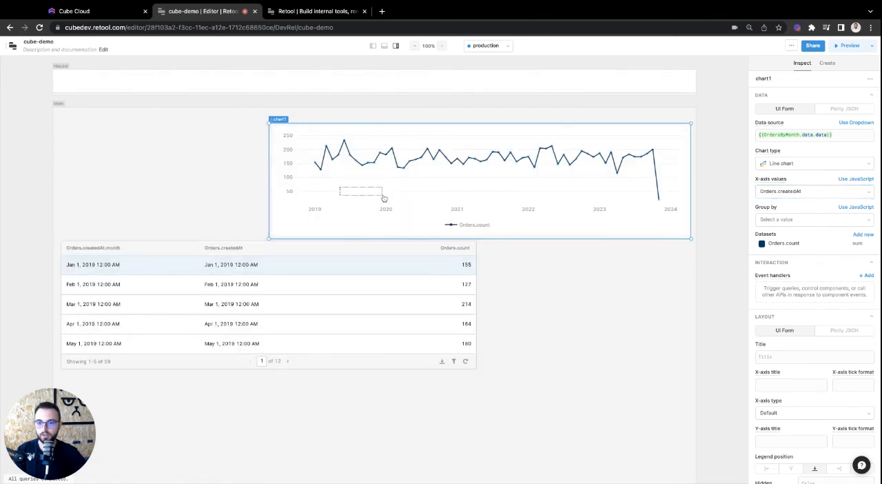
left_click_drag(568, 238, 514, 224)
left_click_drag(396, 251, 398, 255)
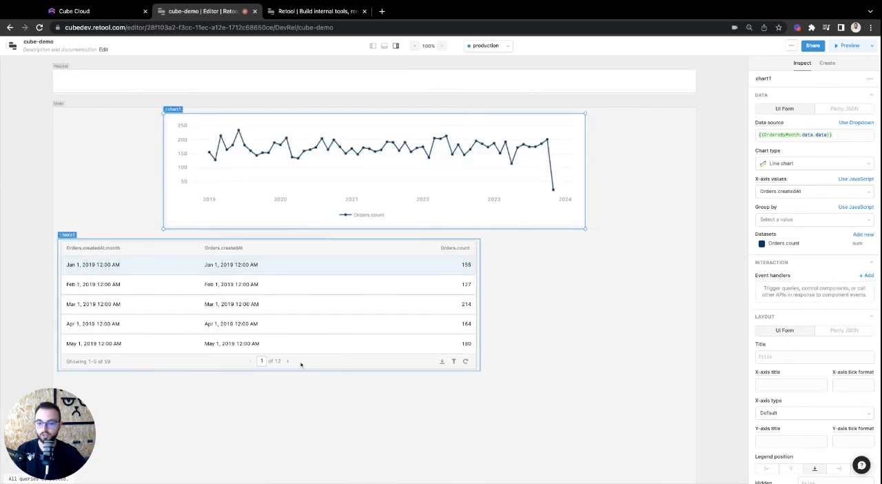
left_click_drag(304, 365, 308, 364)
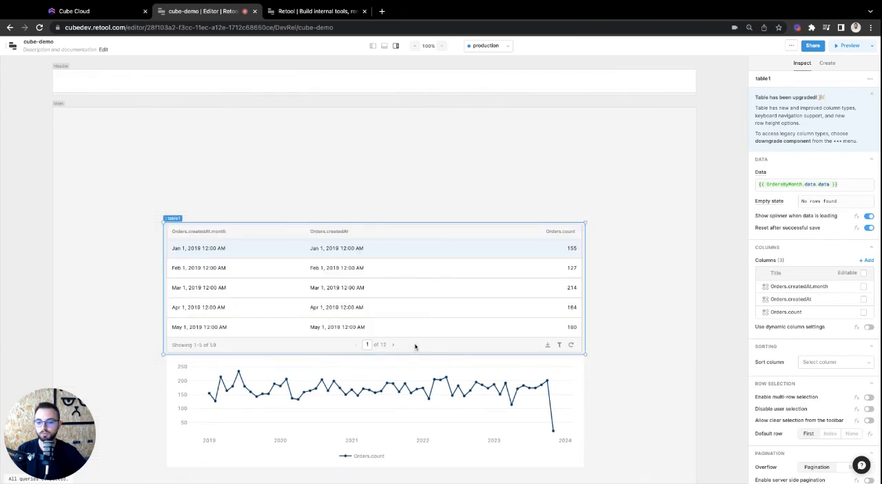